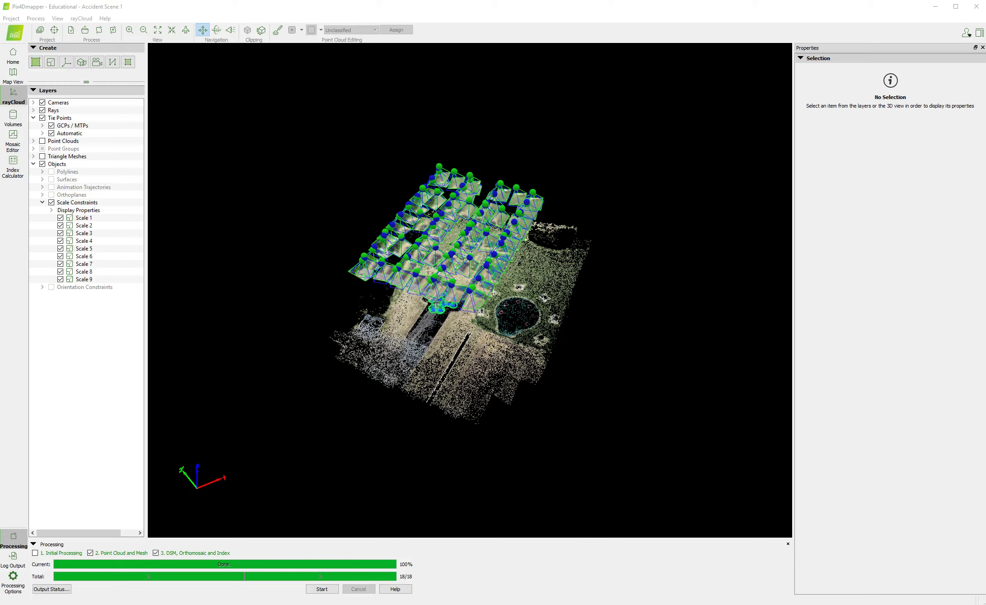
# Expand Tie Points > GCPs / MTPs and point out the four Scale points and GCP1–GCP8.
pyautogui.click(42, 125)
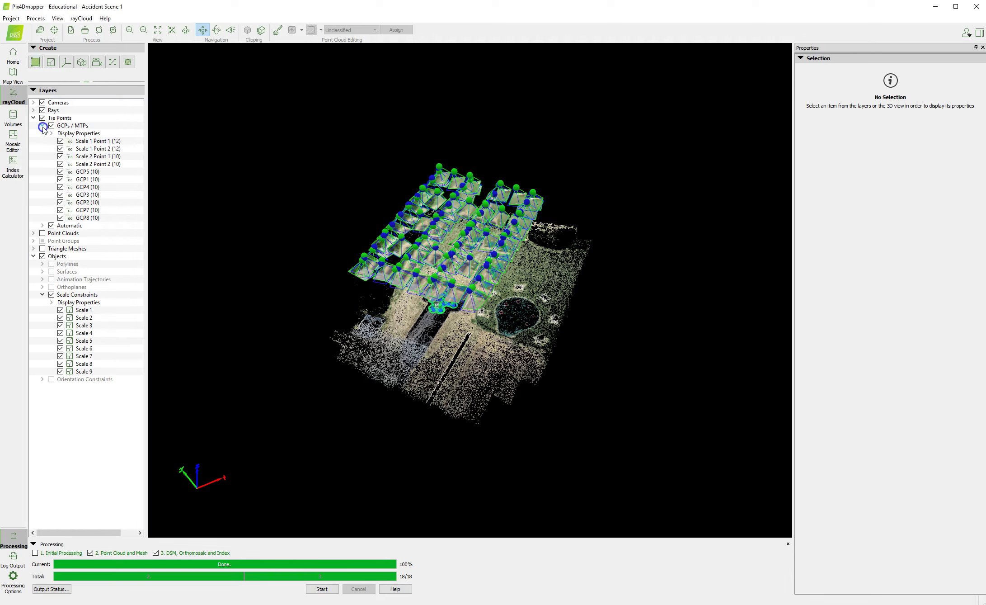
pyautogui.click(96, 149)
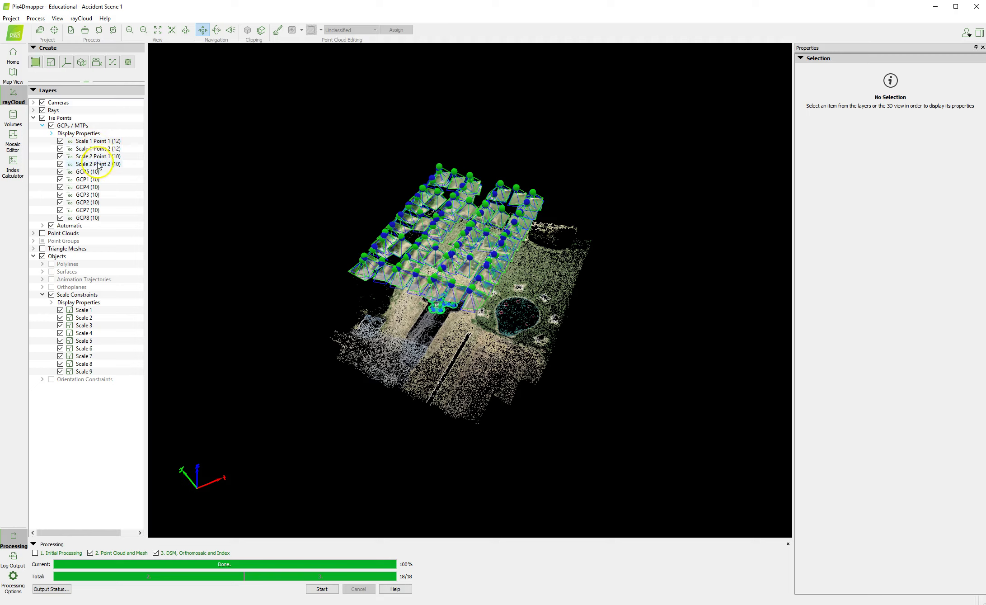
pyautogui.click(96, 168)
pyautogui.click(79, 176)
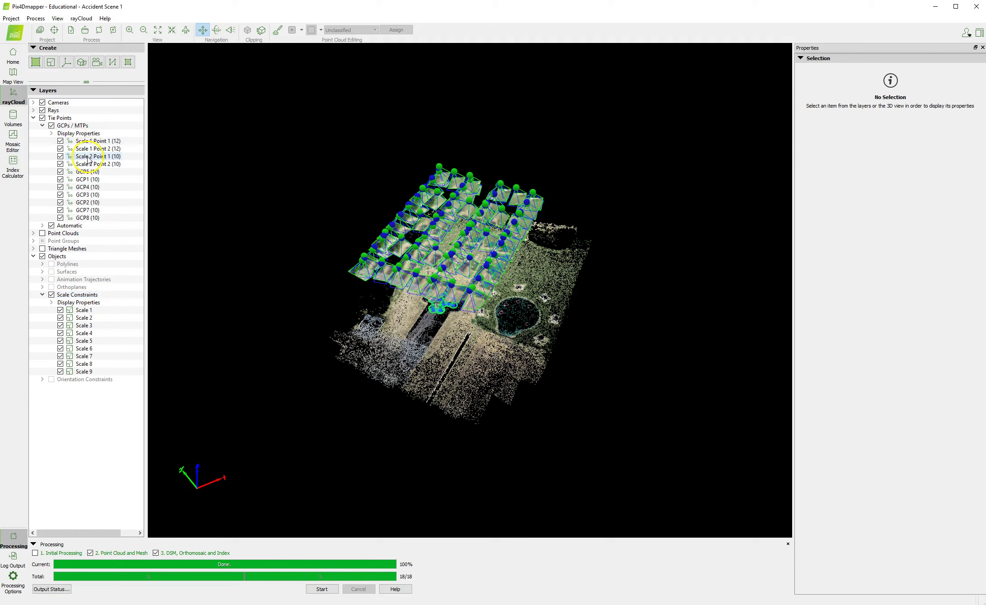
pyautogui.click(80, 163)
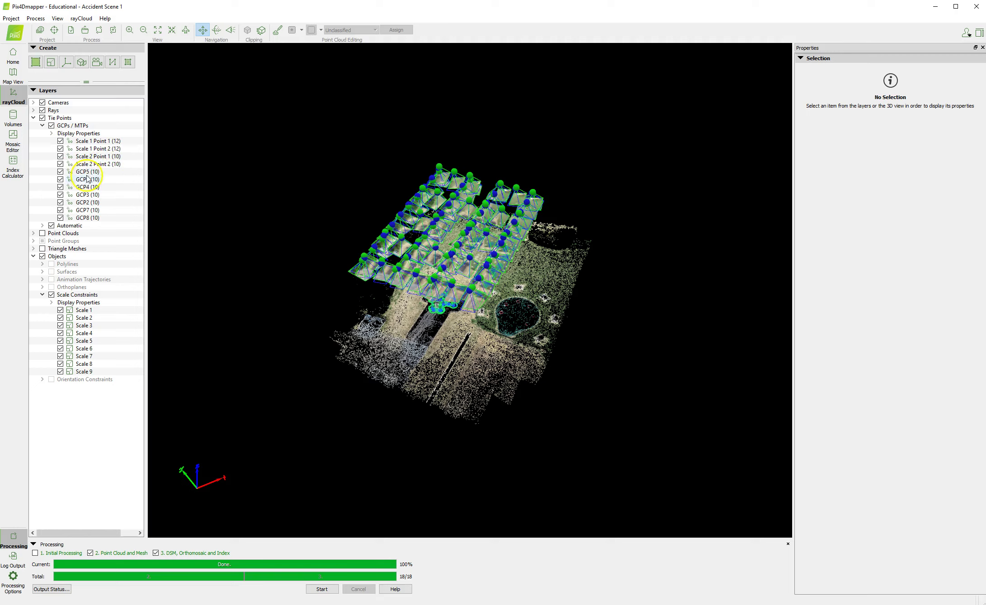
pyautogui.click(90, 173)
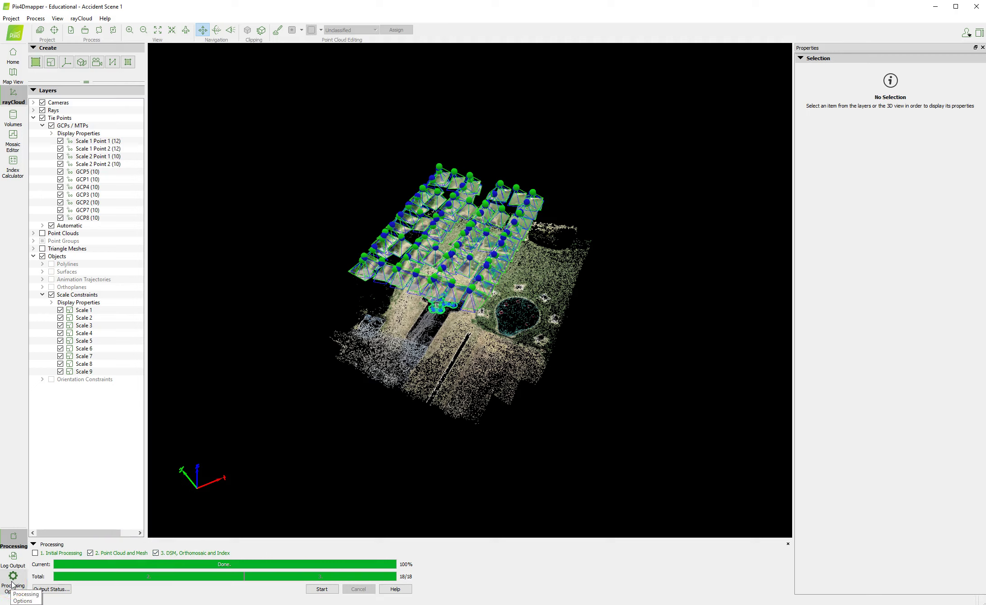
# Close the Processing panel, narrow Properties, and view the camera grid top-down, zoomed in.
pyautogui.click(9, 544)
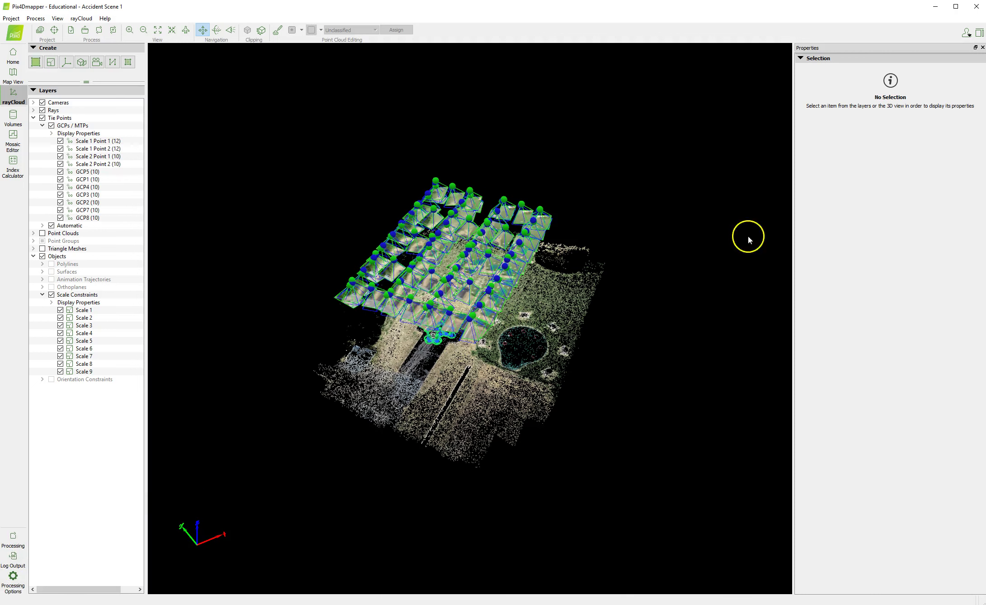
pyautogui.moveTo(794, 220); pyautogui.dragTo(973, 191)
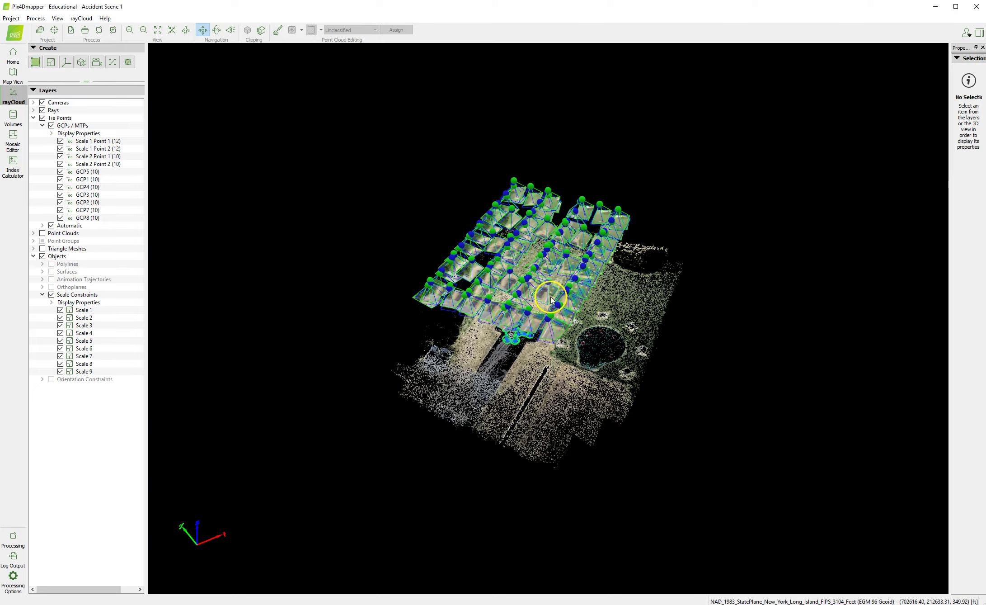
pyautogui.moveTo(549, 298); pyautogui.dragTo(608, 420)
pyautogui.scroll(5, 582, 405)
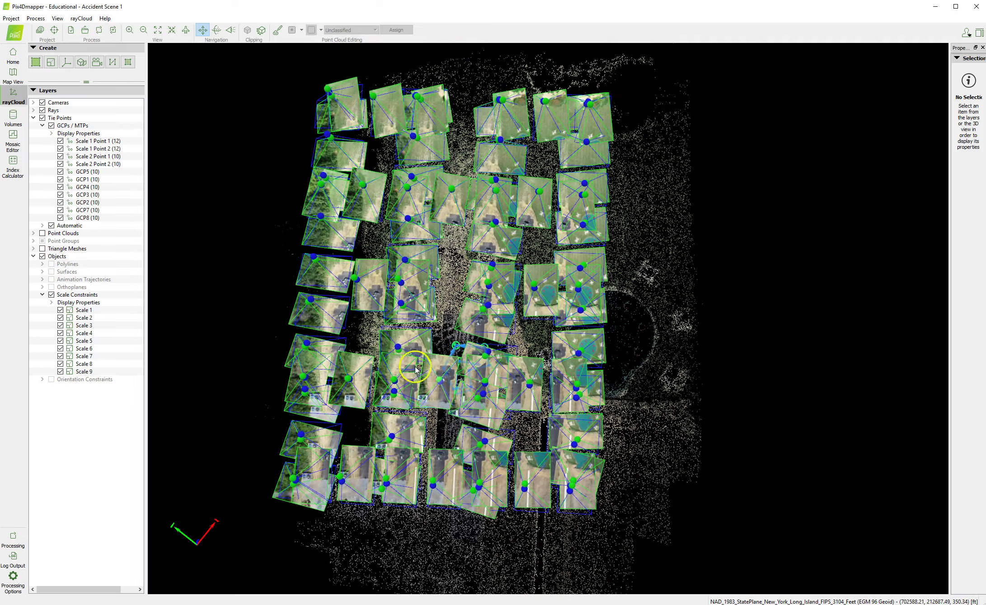
# Hide the Cameras, Rays, GCPs / MTPs and Scale Constraints layers and show Triangle Meshes.
pyautogui.click(42, 102)
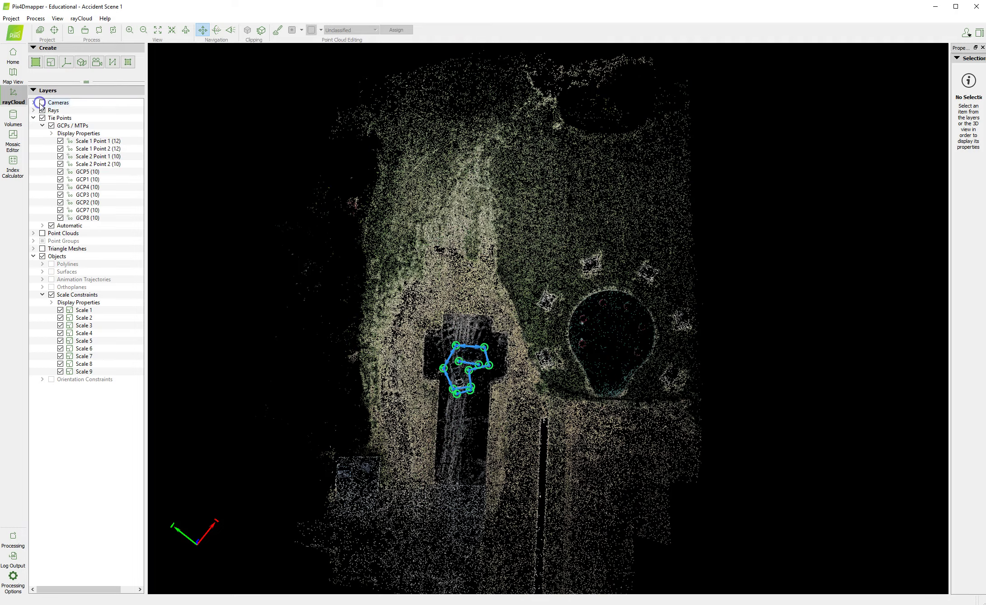
pyautogui.click(43, 110)
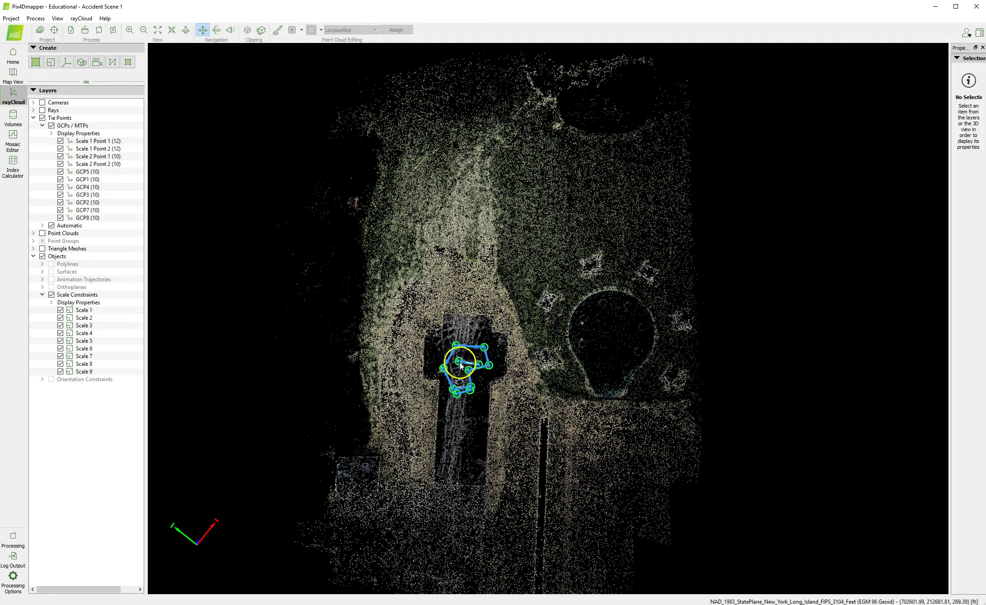
pyautogui.click(52, 125)
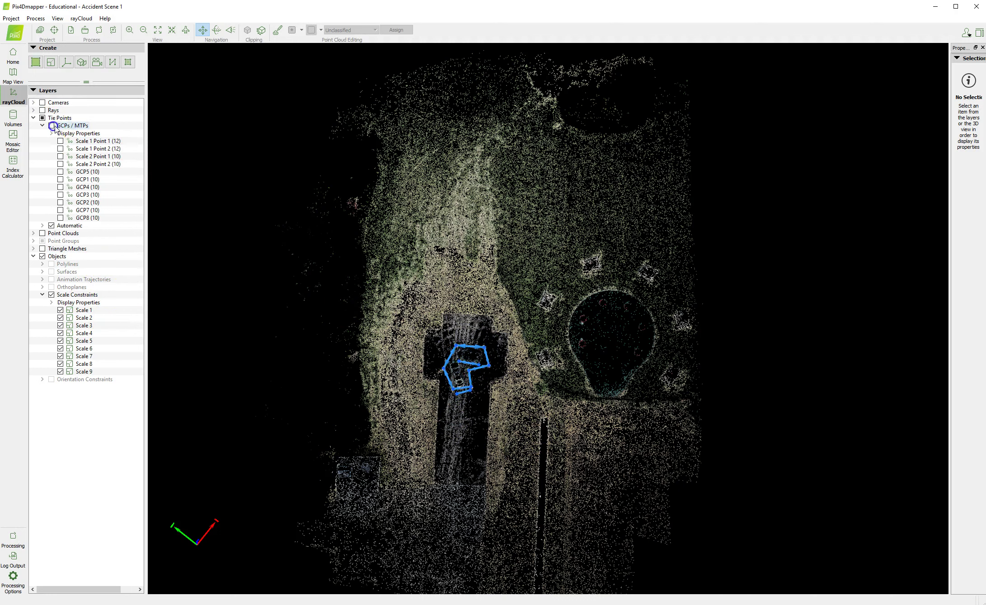
pyautogui.click(52, 294)
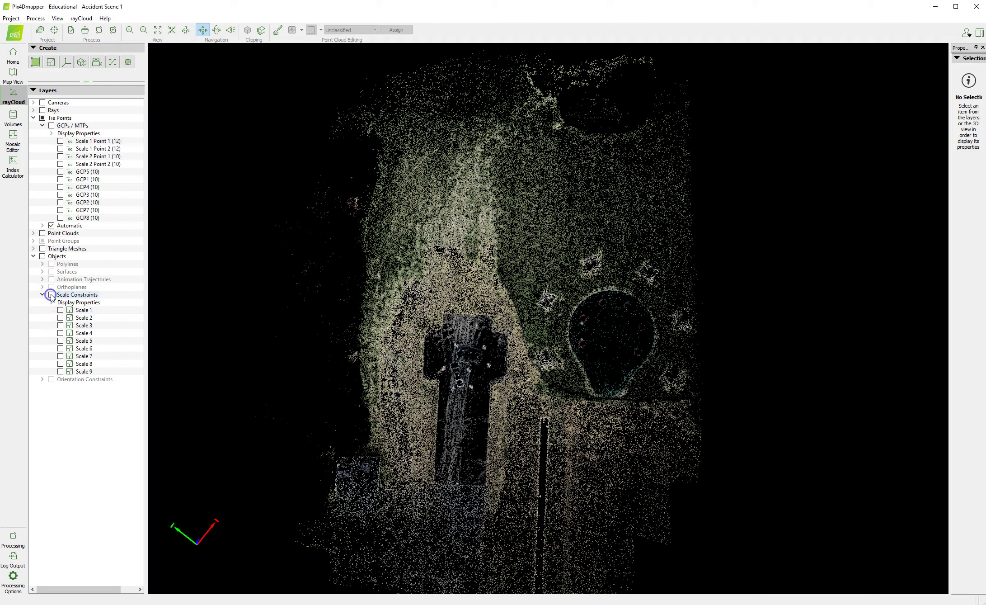
pyautogui.click(42, 248)
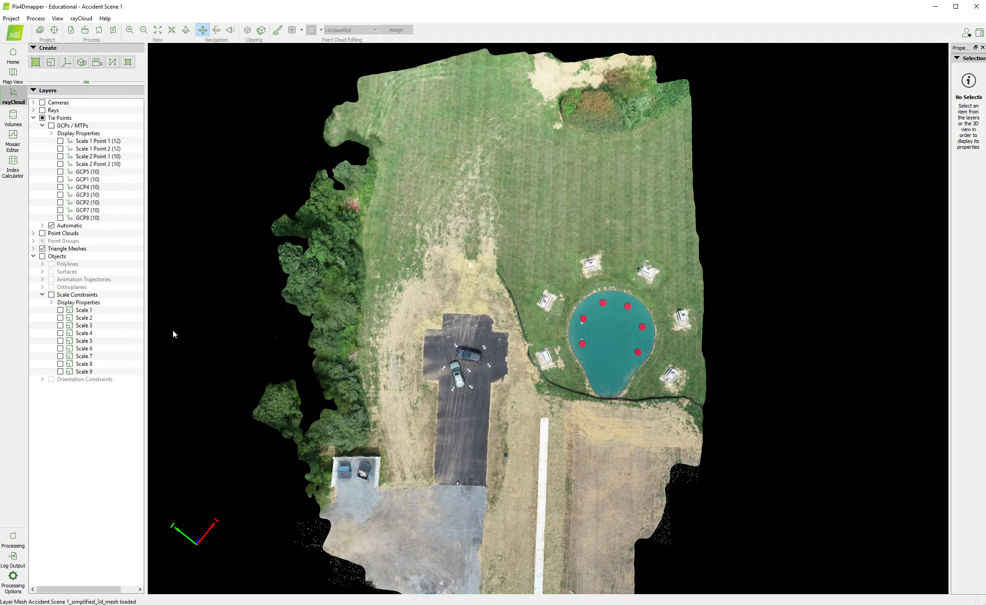
# Pan and zoom in on the two collided cars, then zoom back out to frame the parking lot.
pyautogui.moveTo(407, 297); pyautogui.dragTo(396, 251, button='right')
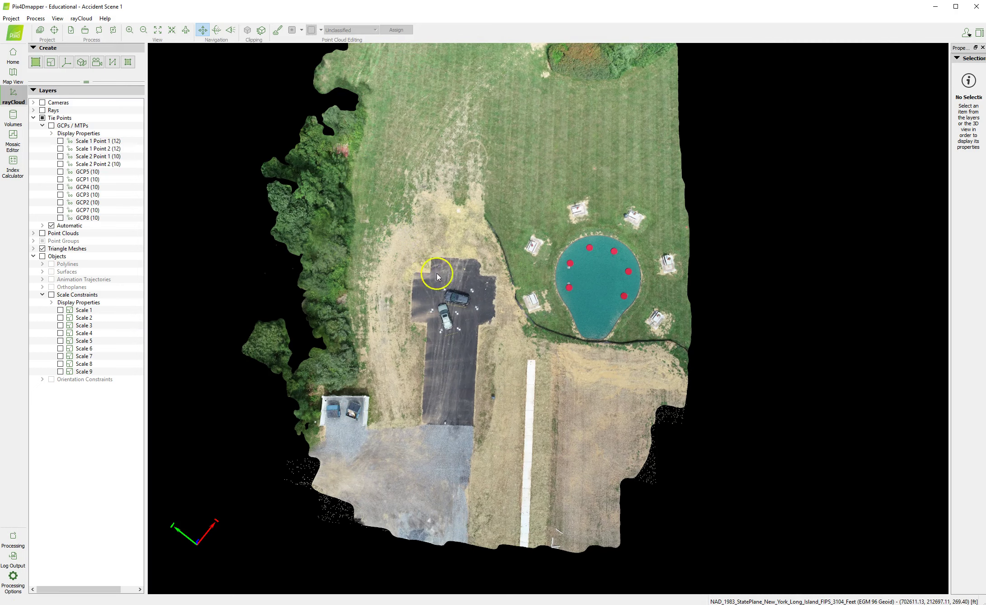
pyautogui.scroll(2, 435, 278)
pyautogui.scroll(1, 436, 281)
pyautogui.moveTo(437, 288); pyautogui.dragTo(426, 244, button='right')
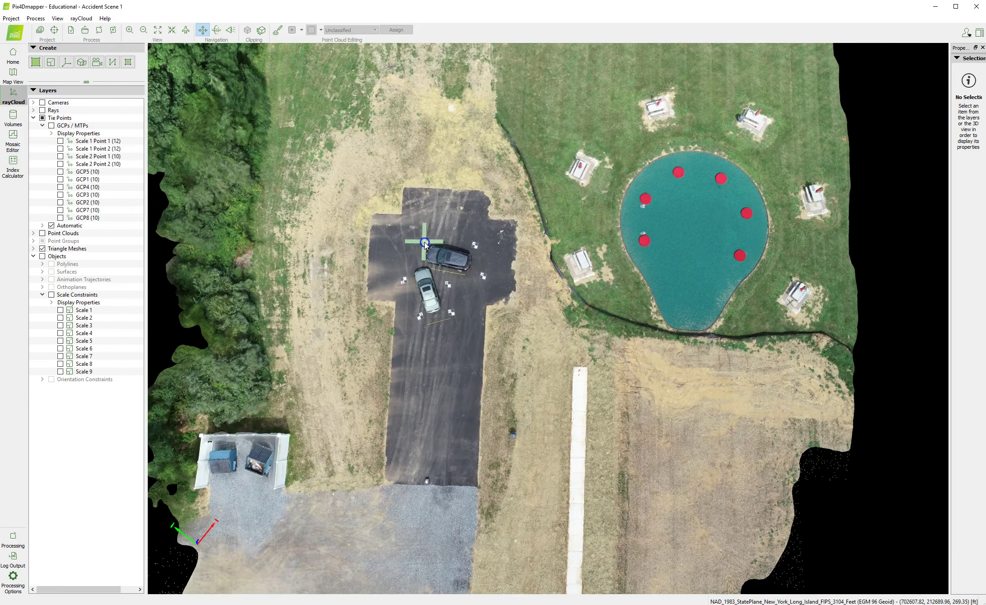
pyautogui.scroll(5, 424, 244)
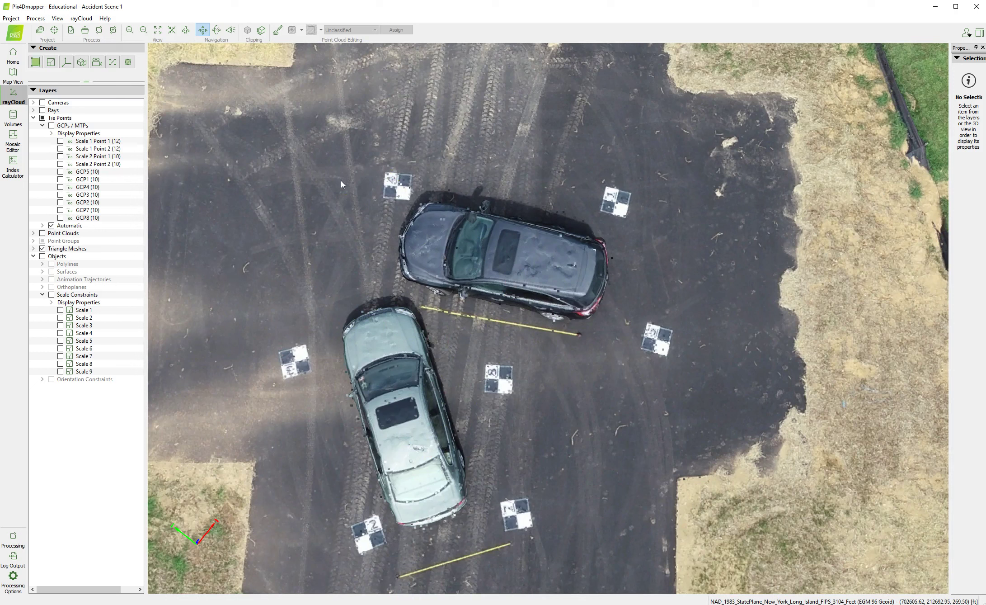
pyautogui.scroll(-2, 518, 470)
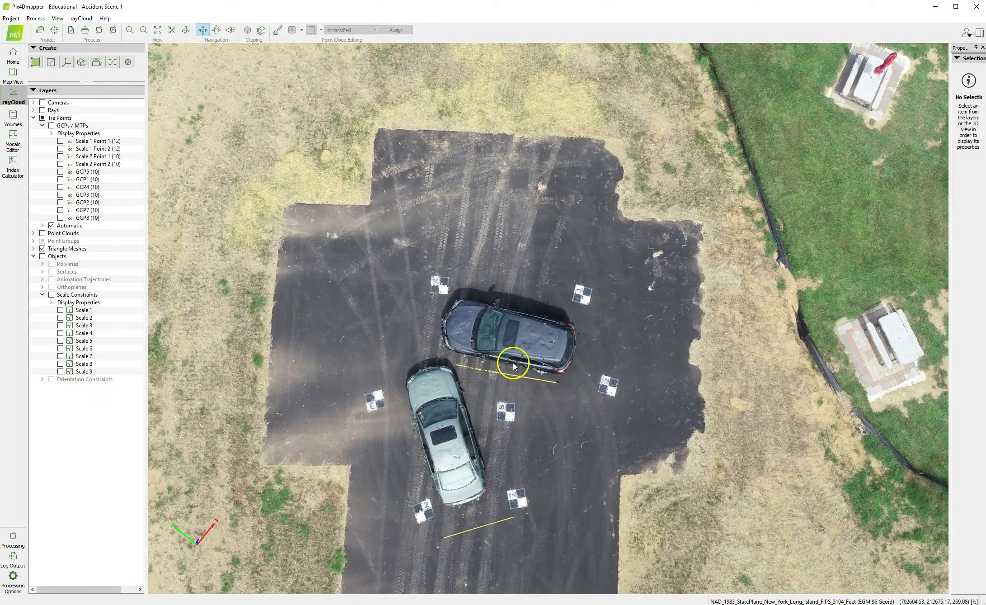
pyautogui.scroll(-2, 536, 485)
pyautogui.moveTo(526, 525); pyautogui.dragTo(514, 366, button='right')
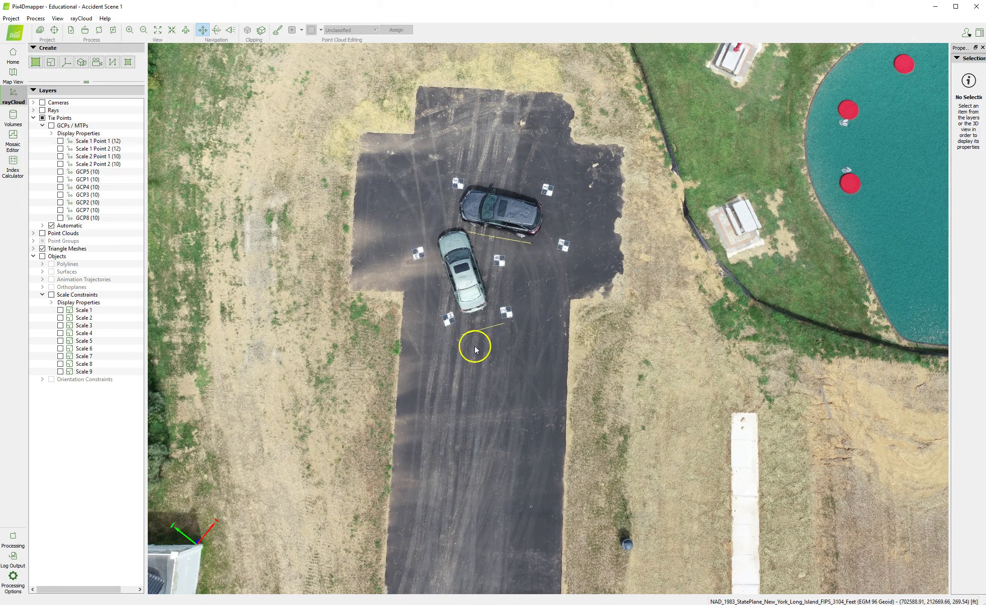
# Draw a two-point Polyline 1 behind the silver car, measuring 9.82 ft.
pyautogui.click(112, 63)
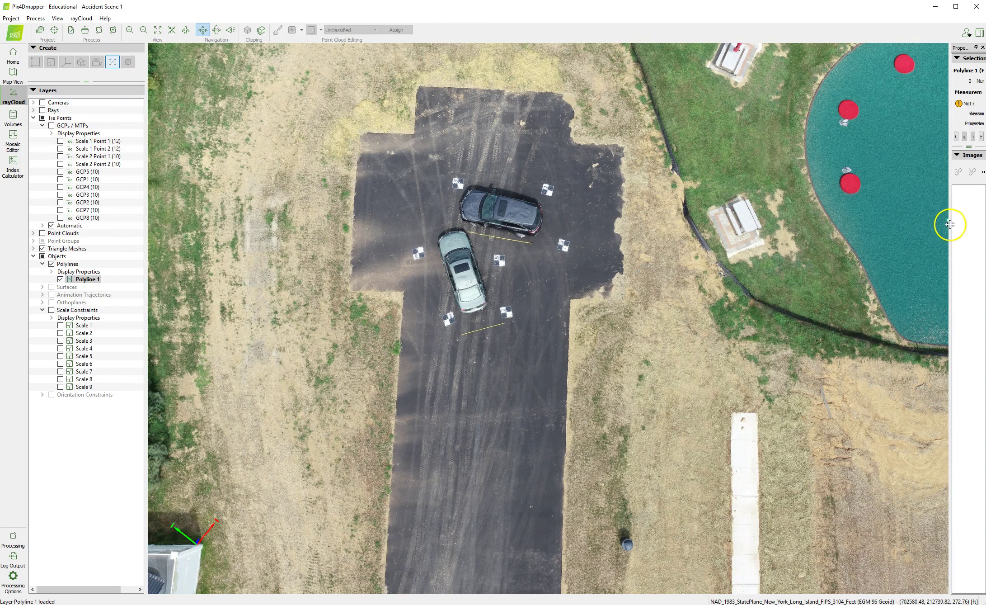
pyautogui.moveTo(950, 221); pyautogui.dragTo(736, 221)
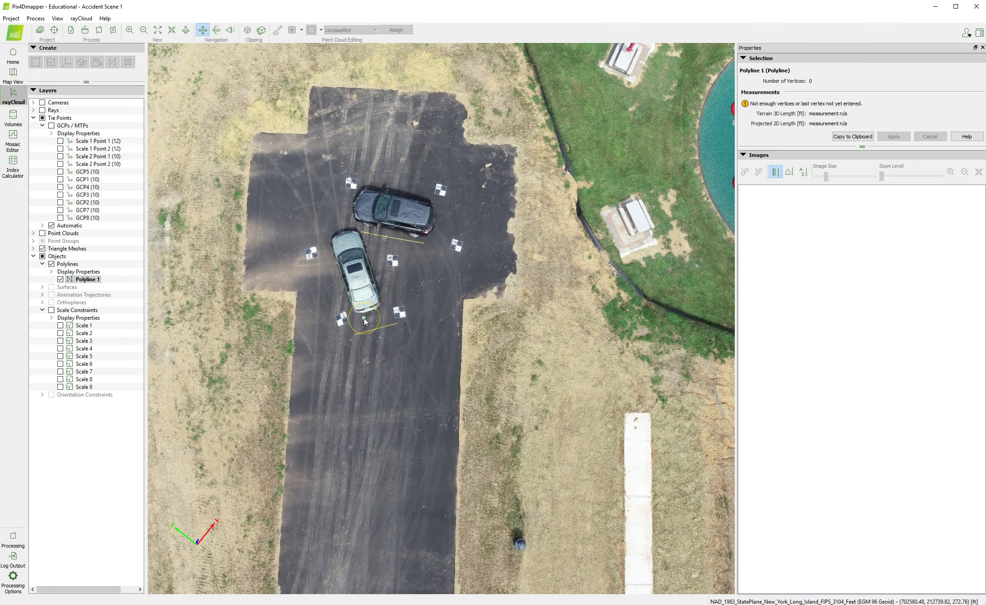
pyautogui.click(369, 366)
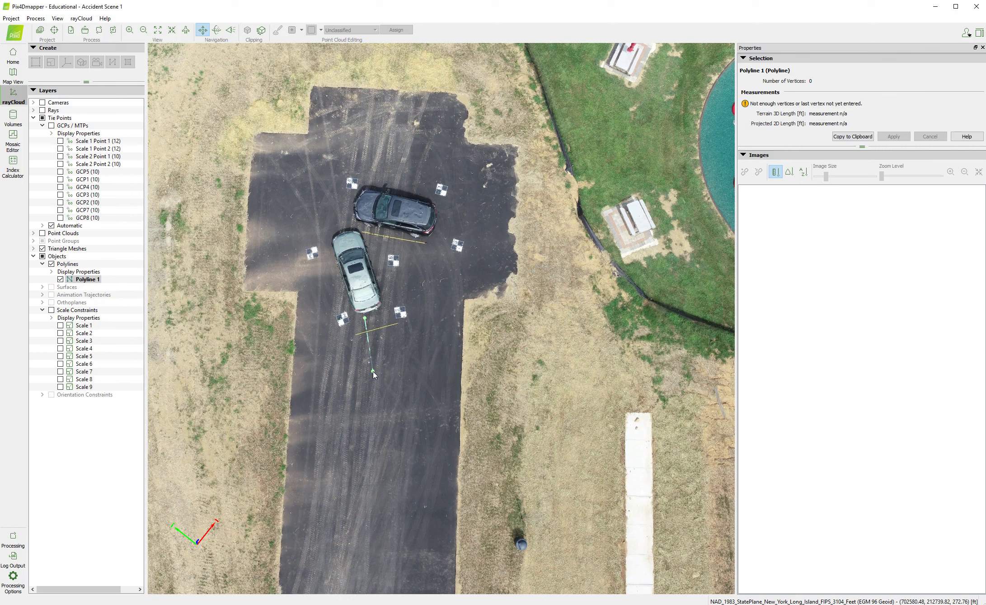
pyautogui.rightClick(373, 373)
pyautogui.click(822, 215)
pyautogui.click(825, 109)
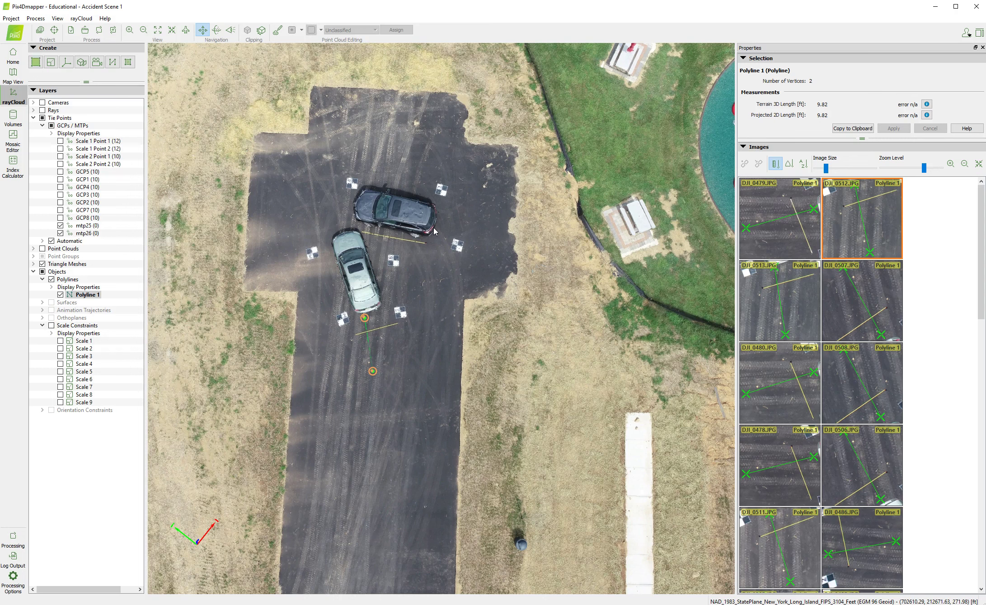
pyautogui.scroll(5, 374, 260)
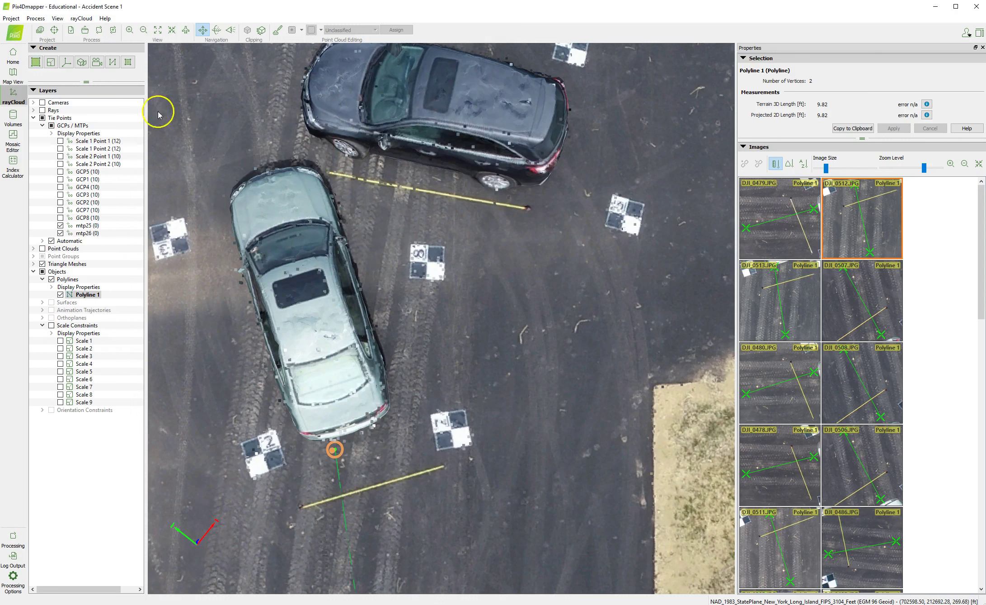
# Draw a two-point Polyline 2 measuring 2.34 ft in 3D and 2.30 ft projected.
pyautogui.click(113, 63)
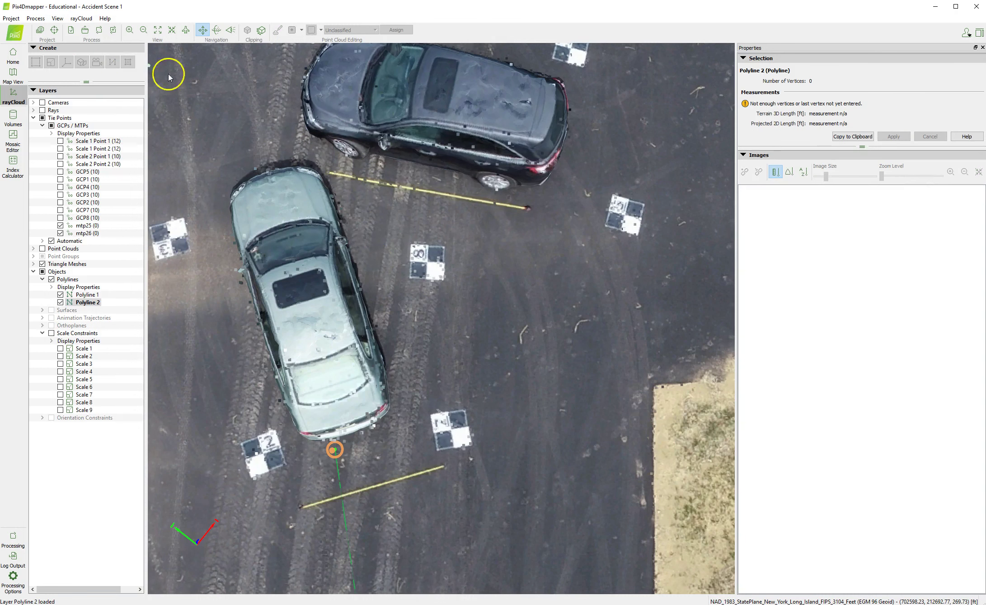
pyautogui.click(309, 134)
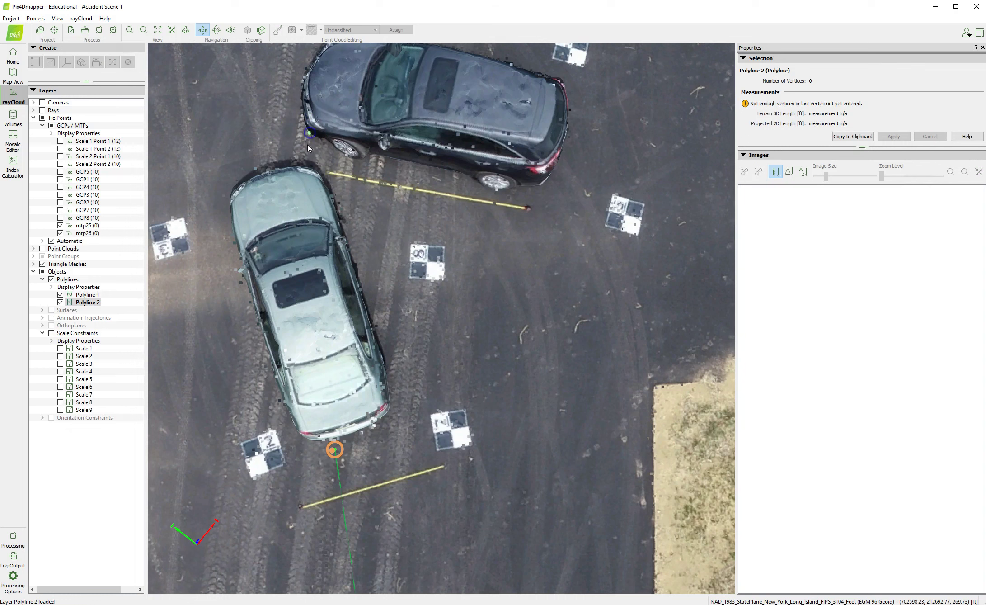
pyautogui.rightClick(299, 169)
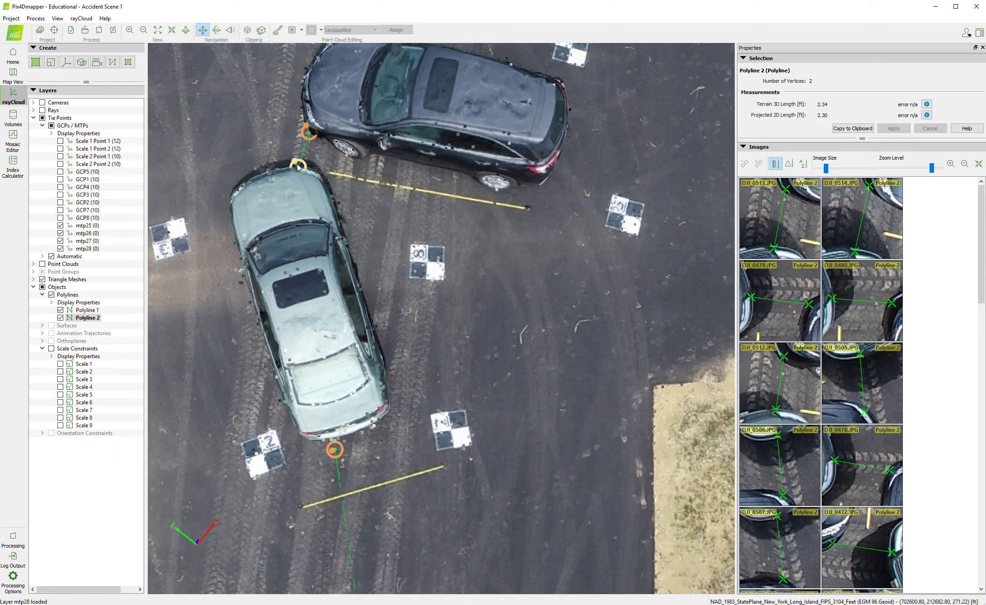
pyautogui.scroll(-3, 321, 144)
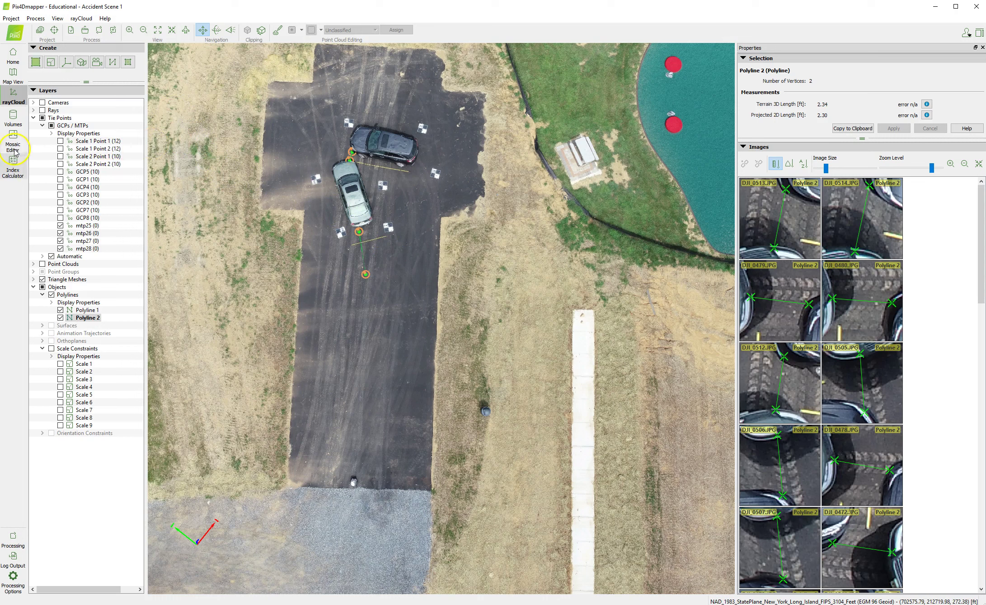
# Hide the Polylines layer and the manual tie points mtp25 through mtp28.
pyautogui.click(52, 295)
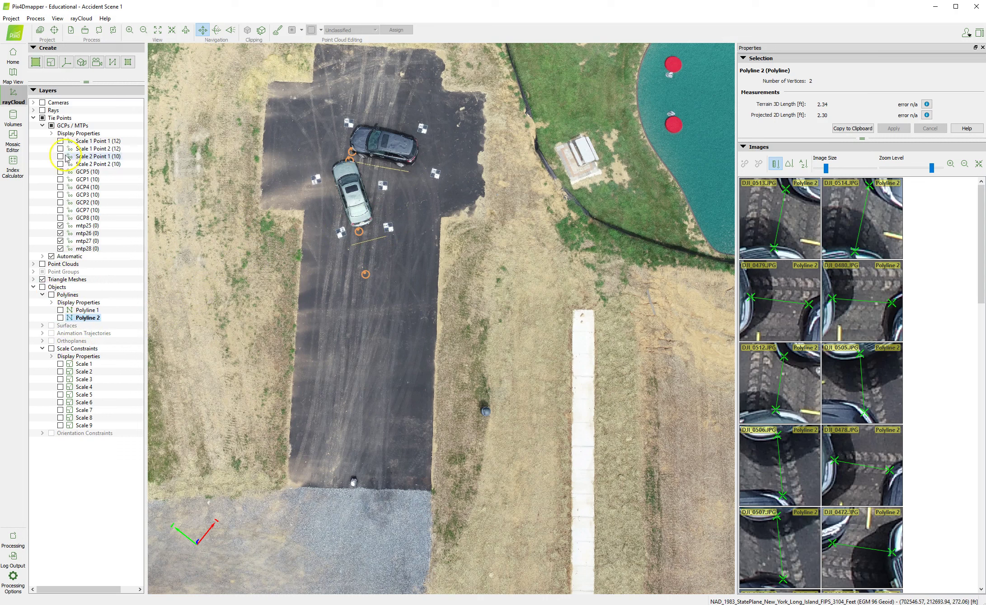
pyautogui.click(60, 225)
pyautogui.click(60, 232)
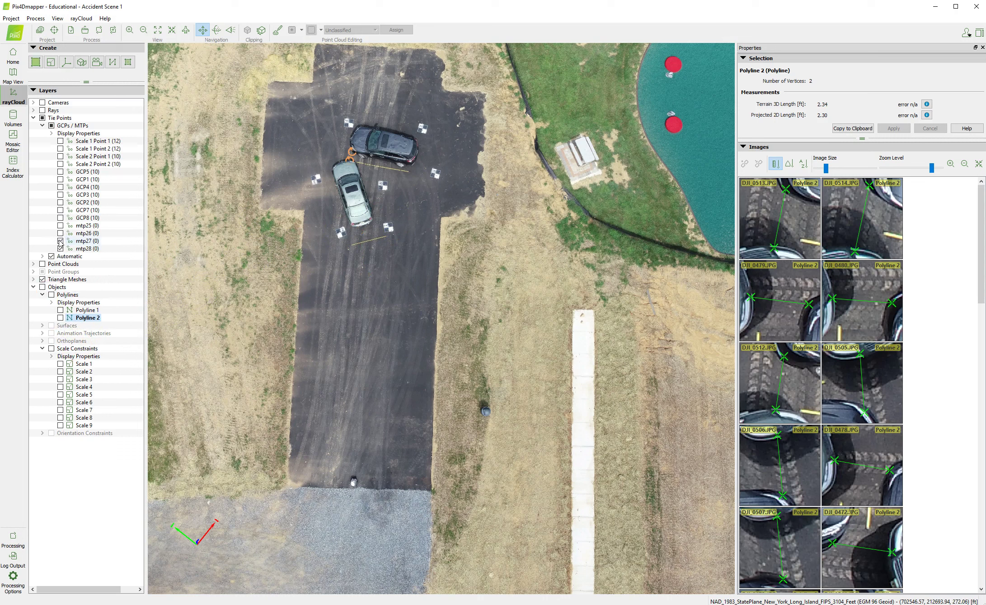
pyautogui.click(60, 241)
pyautogui.click(60, 248)
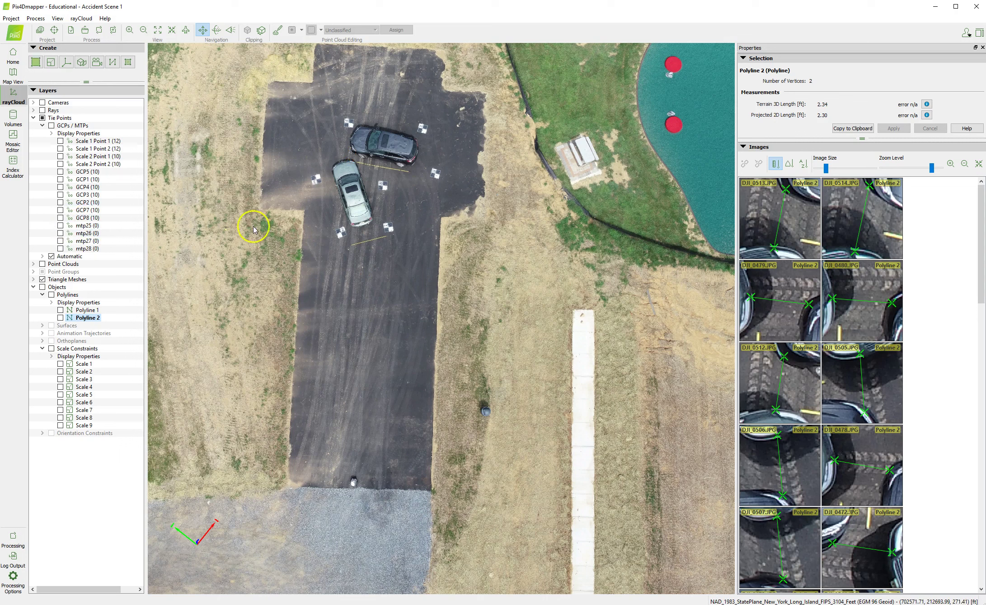
# Delete the manual tie points mtp25 to mtp28 from the project.
pyautogui.click(85, 226)
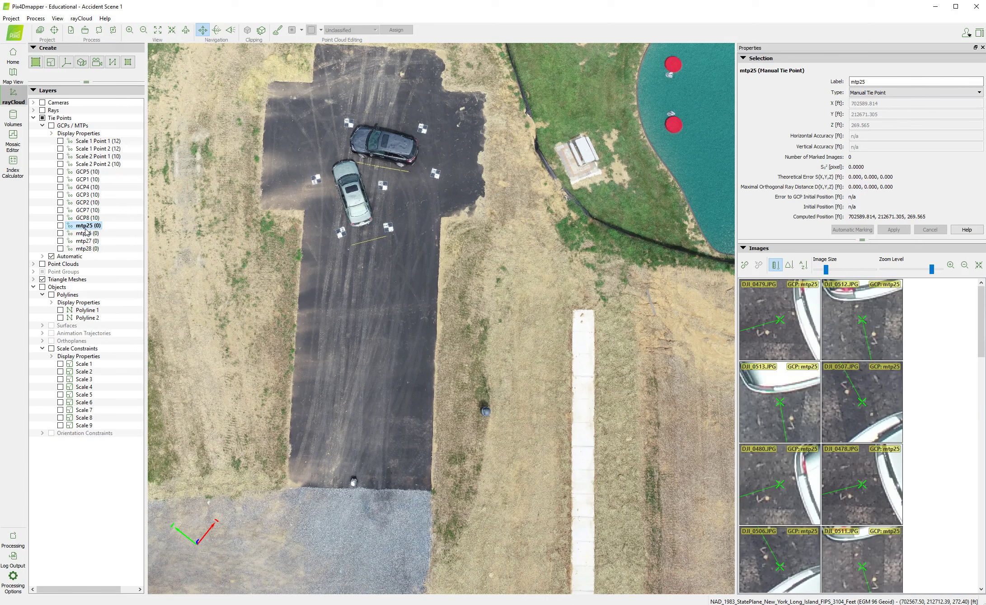
pyautogui.press('Delete')
pyautogui.press('Delete')
pyautogui.press('Delete')
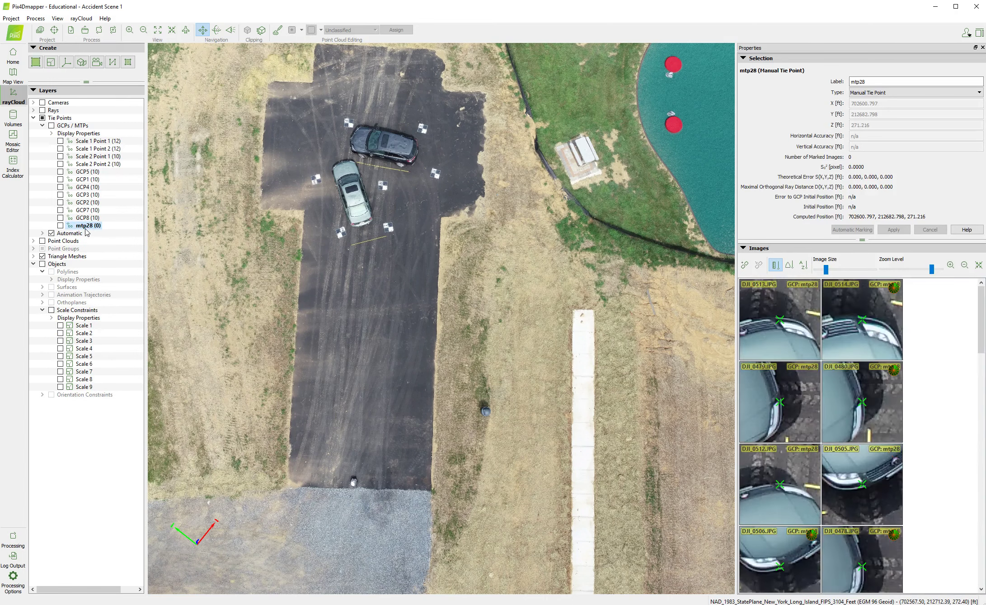
pyautogui.press('Delete')
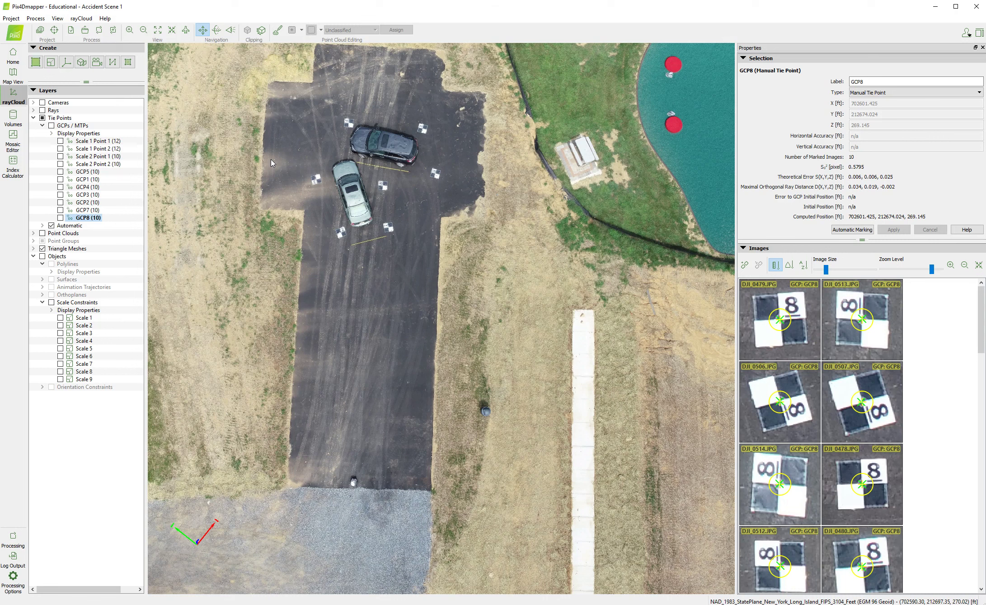
# Open the Mosaic Editor to load the group1 orthomosaic of the accident site.
pyautogui.click(12, 141)
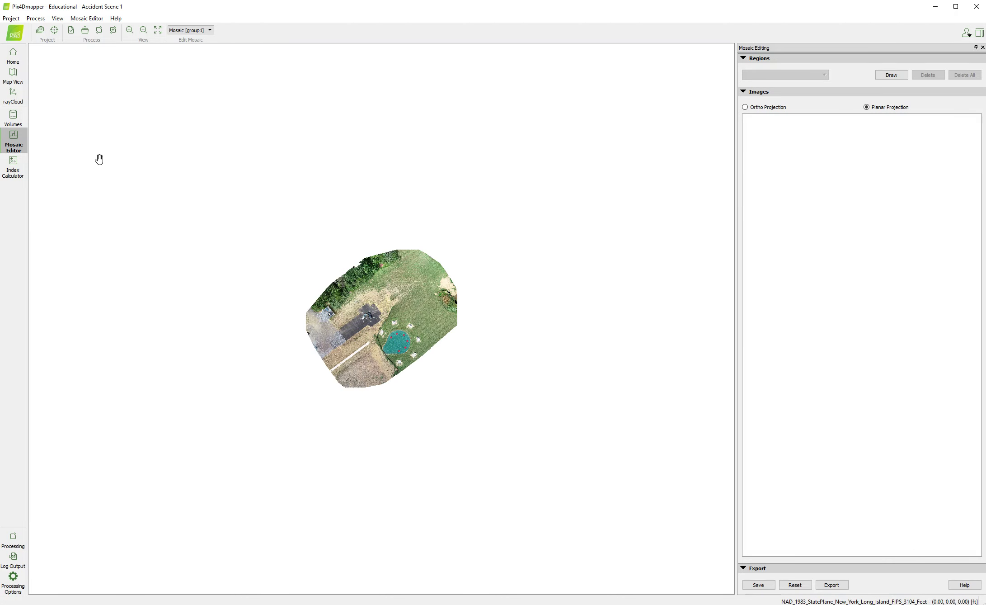
# Zoom into the orthomosaic's lot, cars and pond, with Planar Projection set for its images.
pyautogui.scroll(5, 286, 325)
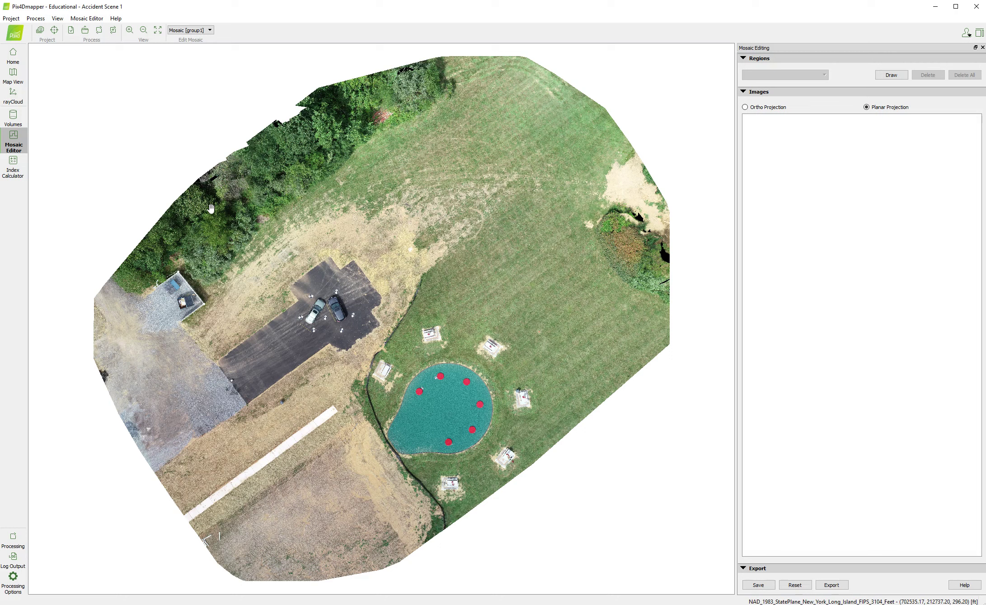
pyautogui.click(209, 202)
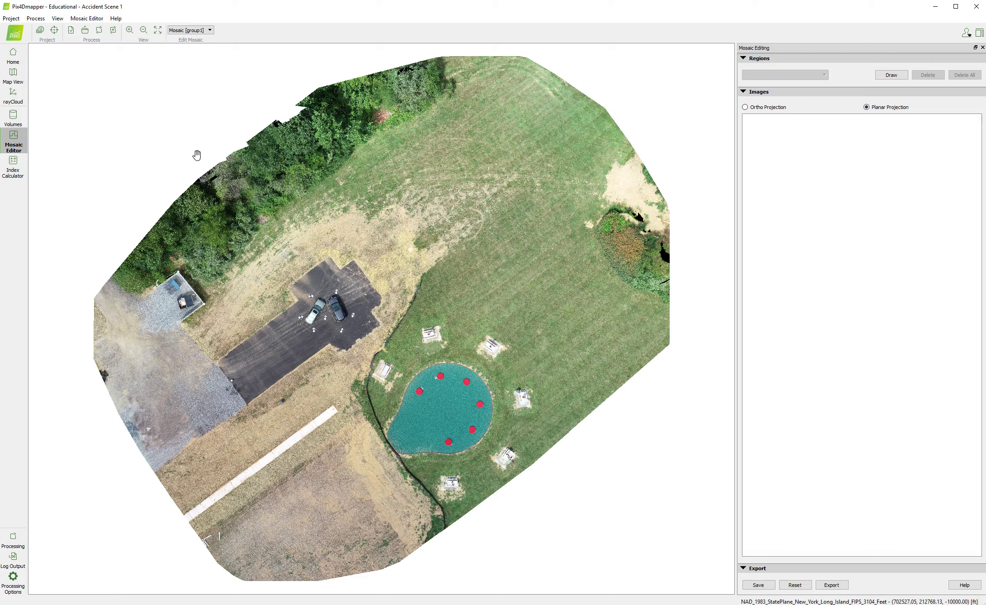
pyautogui.click(209, 146)
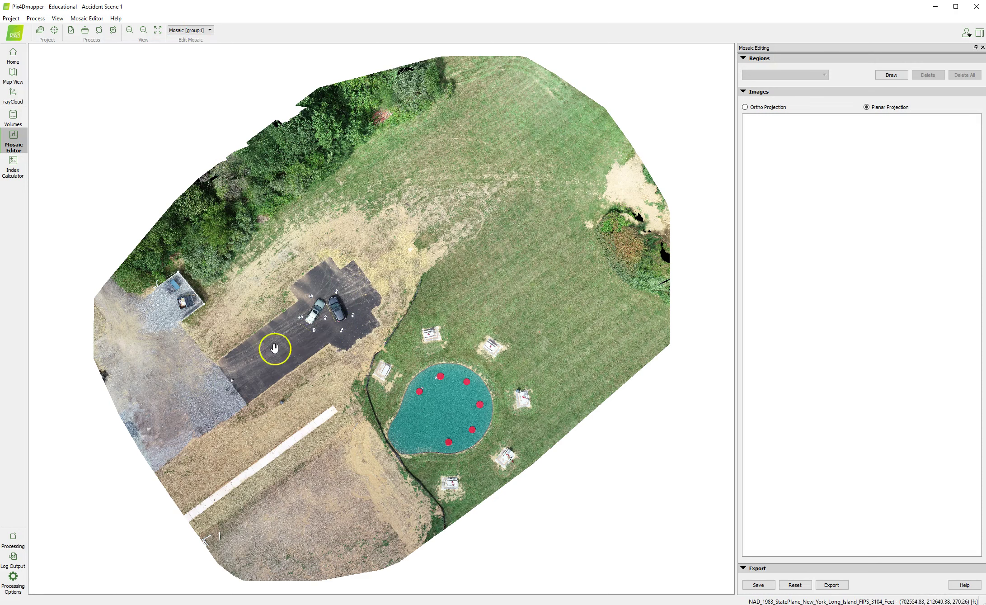
# Choose DSM from the Mosaic dropdown to show the colour-coded elevation map.
pyautogui.click(210, 30)
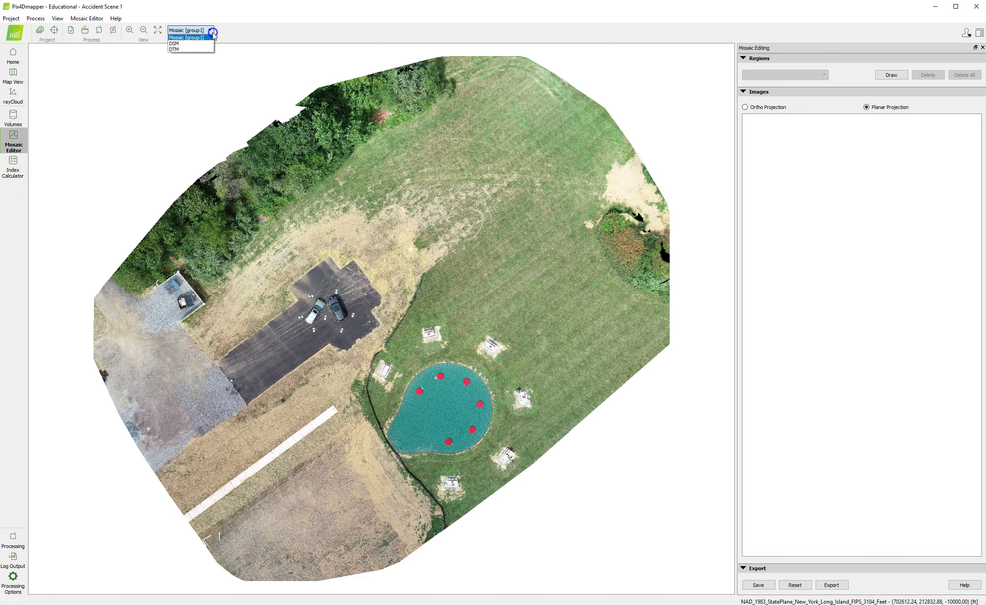
pyautogui.click(205, 42)
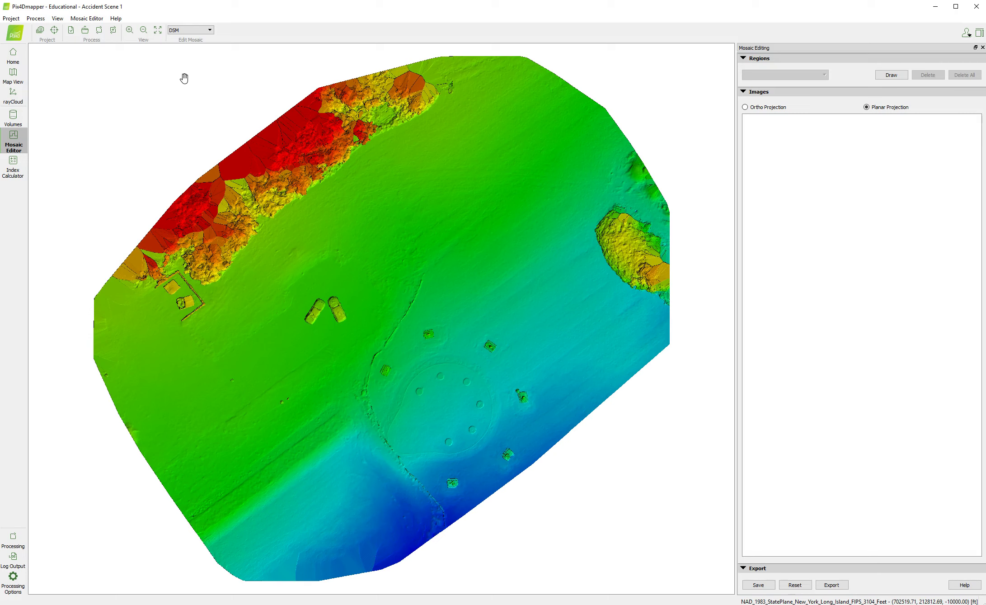
# Switch the Mosaic Editor layer from DSM to the DTM terrain surface.
pyautogui.click(209, 30)
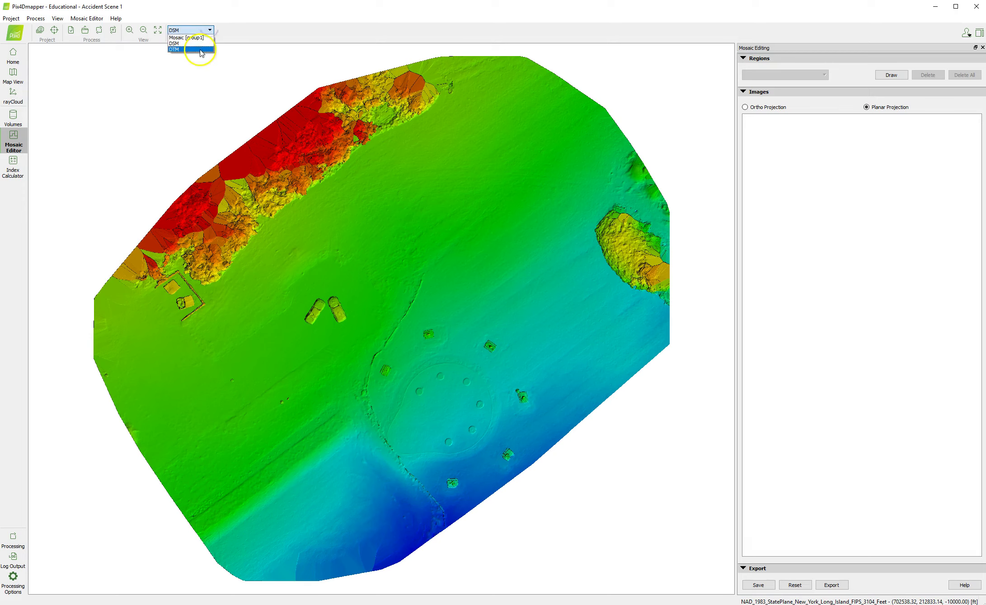
pyautogui.click(201, 50)
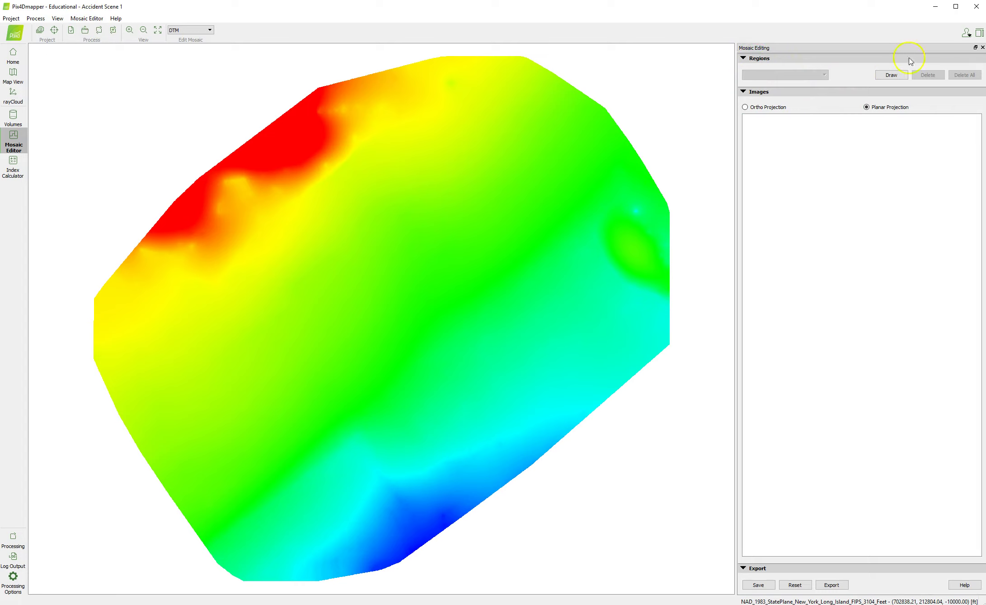
# Collapse Regions, set images to Ortho Projection, and display Mosaic [group1].
pyautogui.click(743, 58)
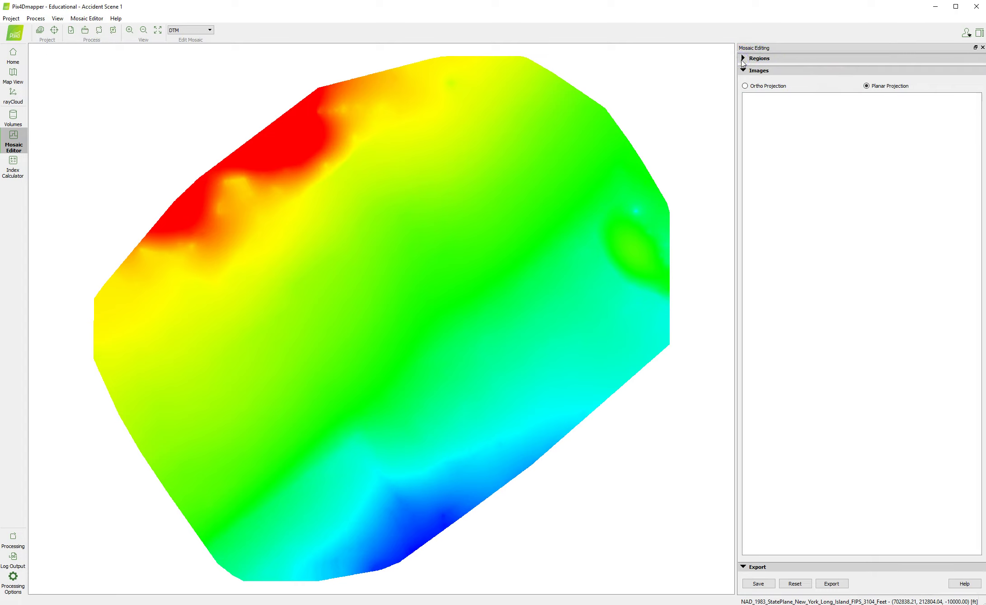
pyautogui.click(759, 86)
pyautogui.click(210, 30)
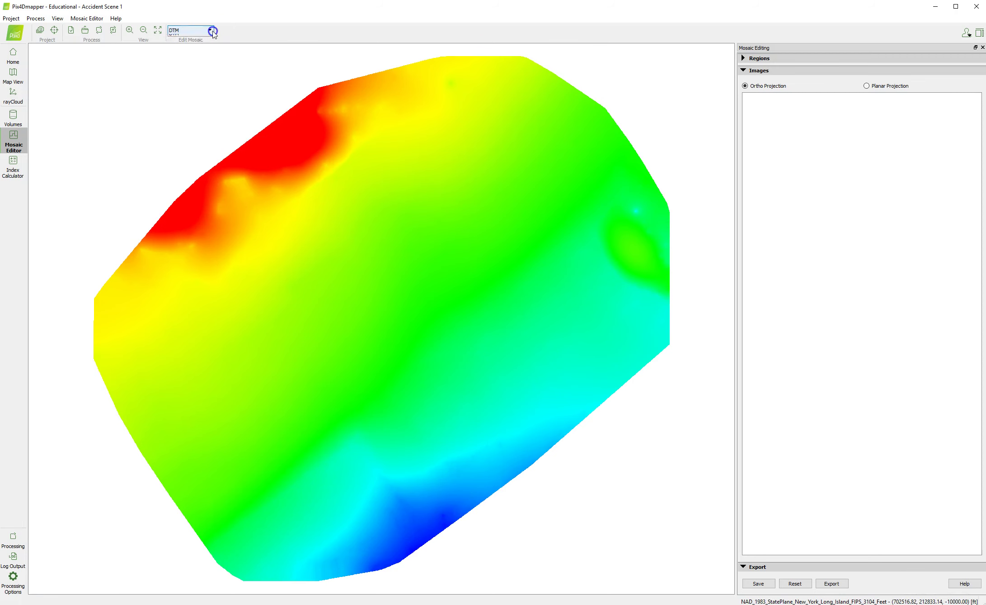
pyautogui.click(202, 39)
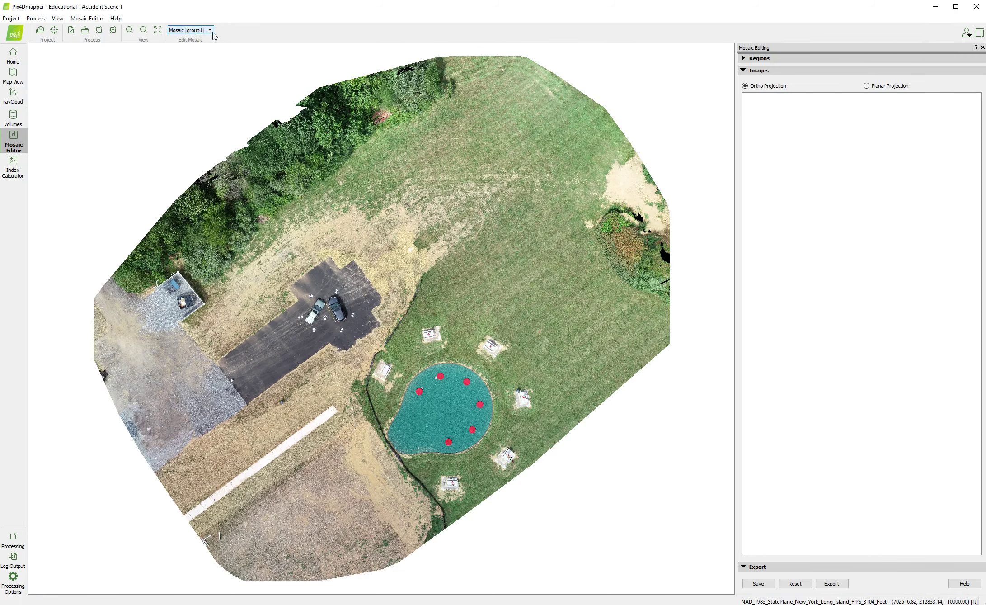
# Cycle the displayed layer through DSM and back to DTM.
pyautogui.click(210, 31)
pyautogui.click(204, 43)
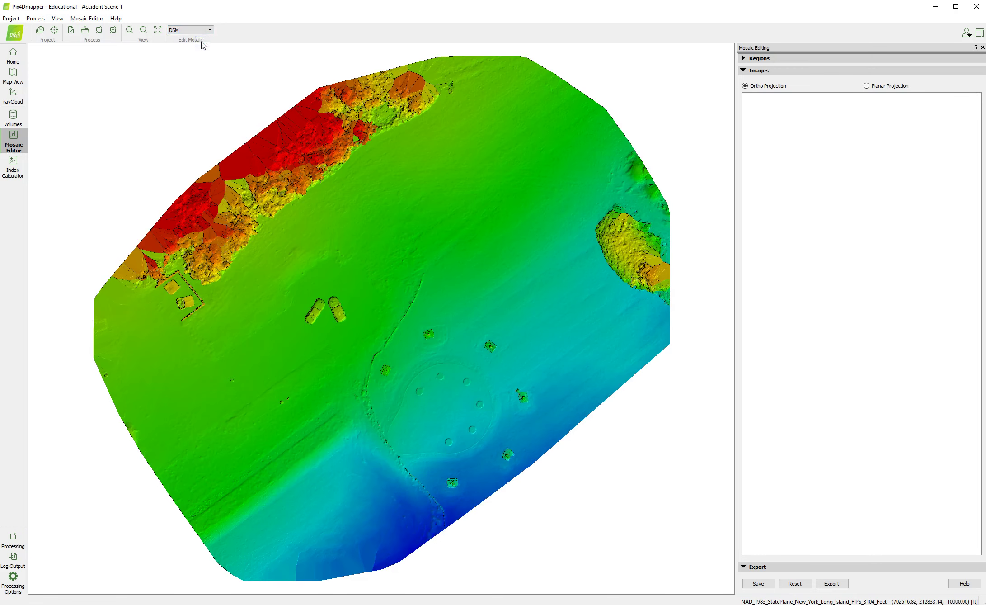
pyautogui.click(210, 31)
pyautogui.click(199, 48)
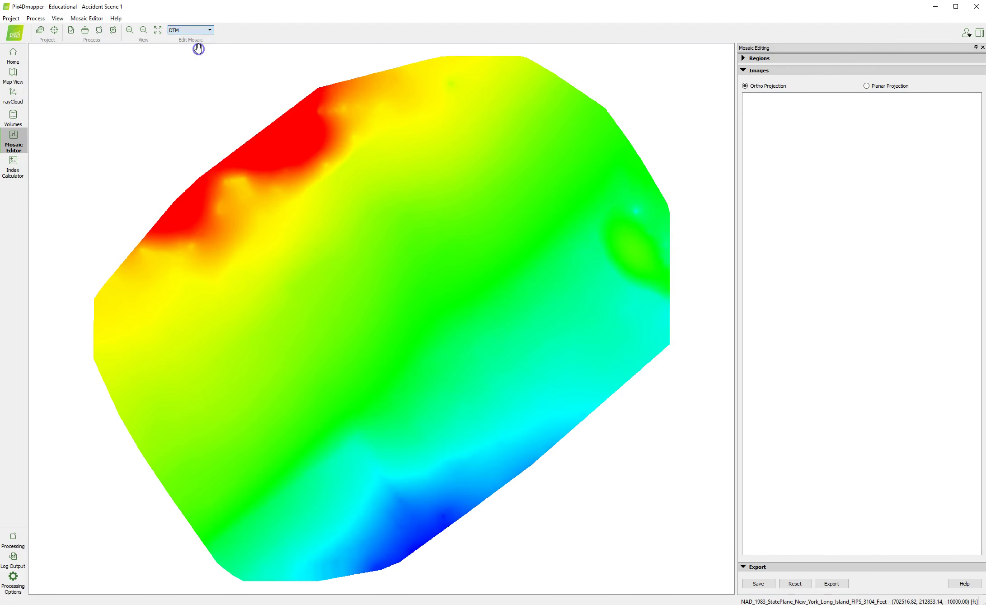
pyautogui.click(198, 86)
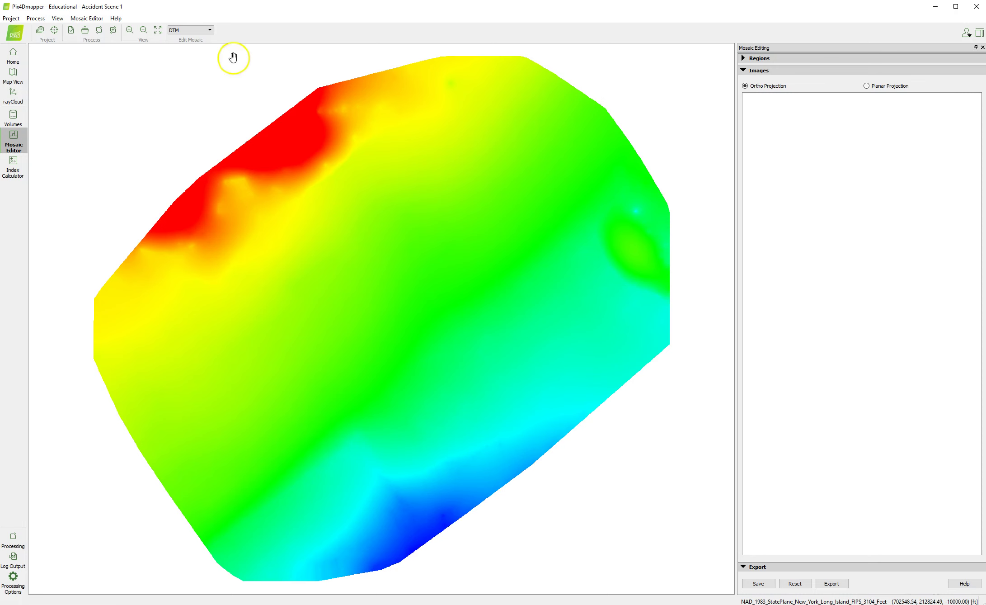
# Change the Edit Mosaic layer from DTM to the Mosaic [group1] orthomosaic.
pyautogui.click(207, 31)
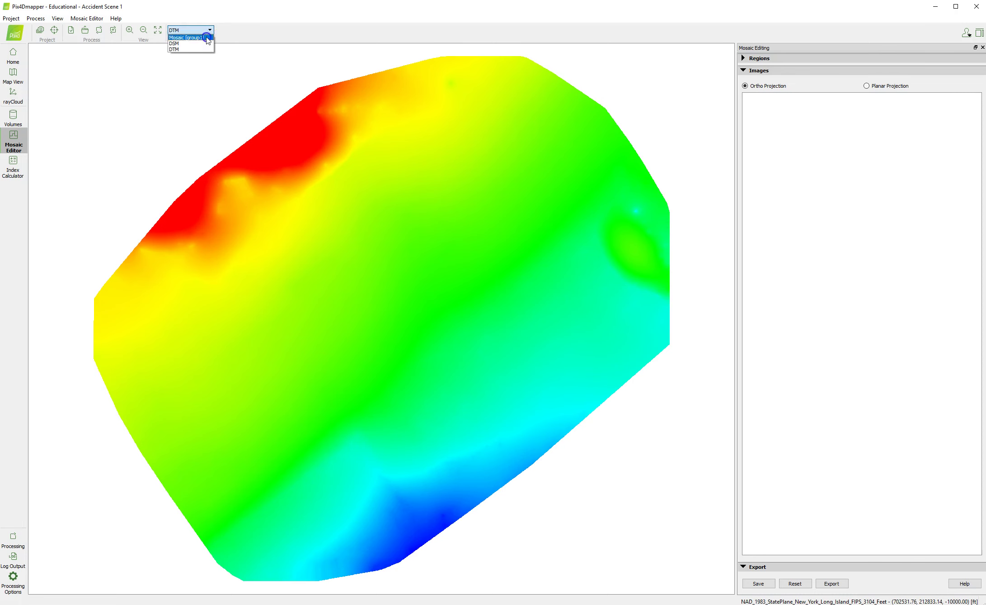
pyautogui.click(203, 38)
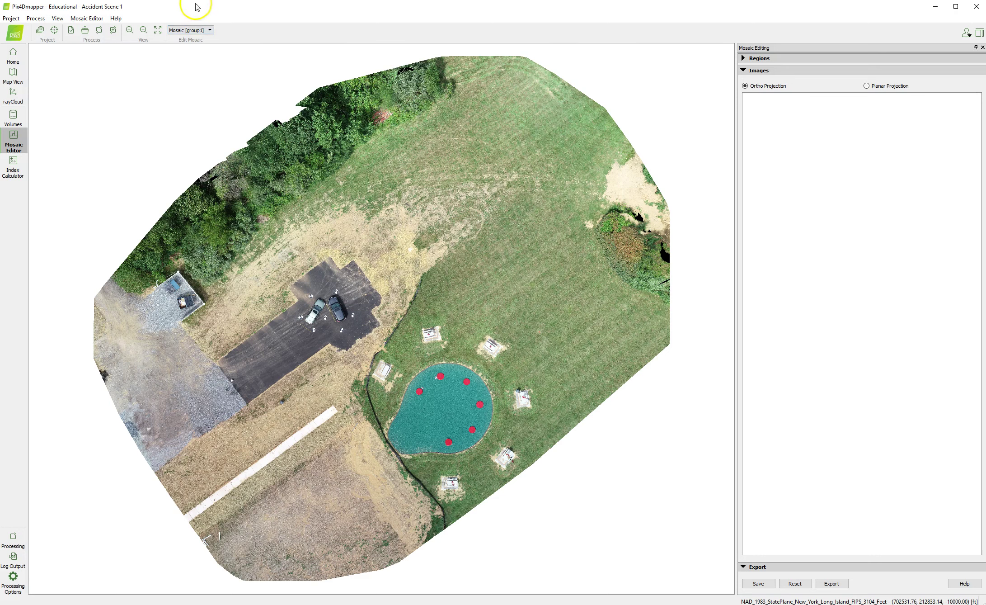
# Switch from the Mosaic Editor to the Volumes view in the left sidebar.
pyautogui.click(14, 117)
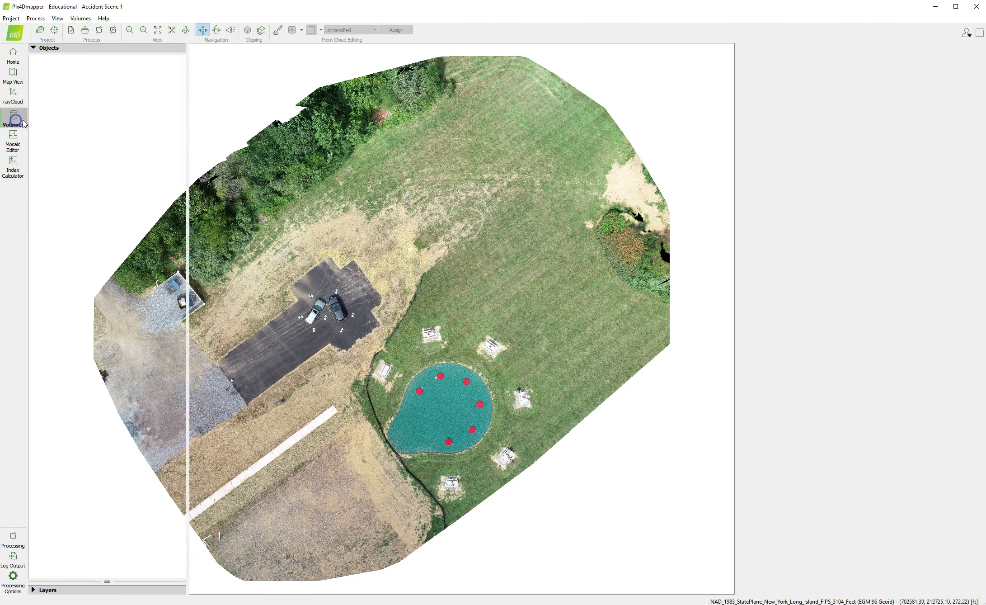